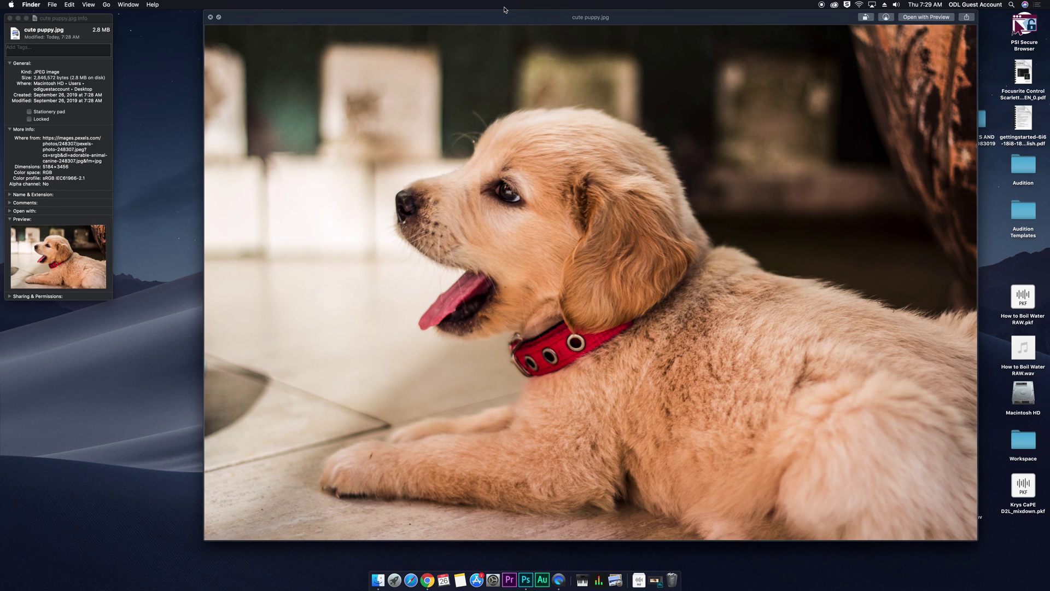
Step: Note the original cute puppy.jpg's 2.8 MB size in its Info window, then close the window
{"action": "left_click_drag", "start_coordinate": [83, 21], "coordinate": [163, 29]}
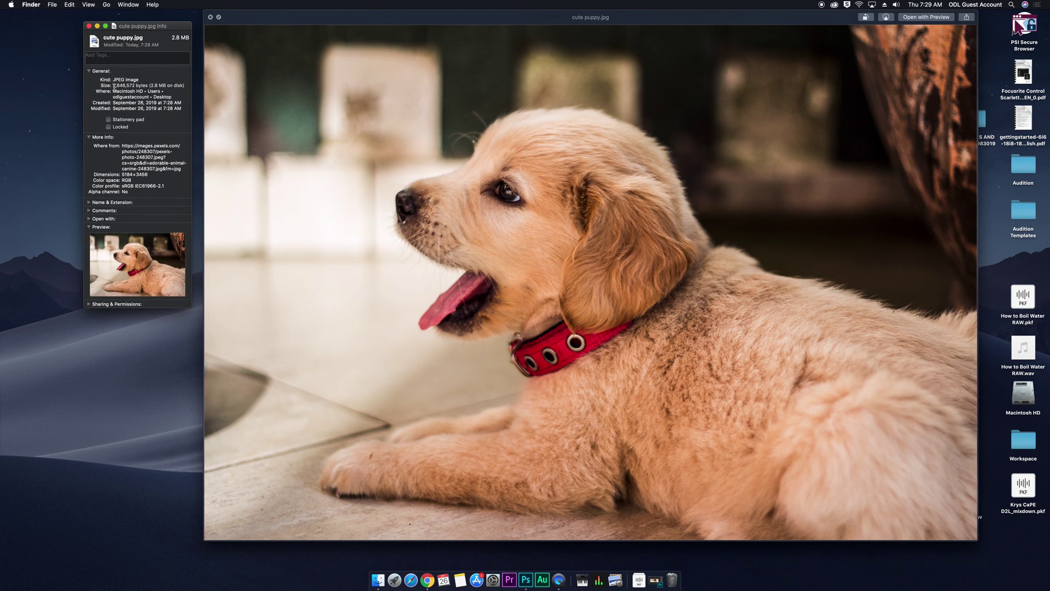
{"action": "left_click_drag", "start_coordinate": [149, 86], "coordinate": [167, 85]}
{"action": "left_click", "coordinate": [90, 26]}
Step: Close the Quick Look preview and open cute puppy.jpg from the Desktop in Photoshop
{"action": "left_click", "coordinate": [211, 17]}
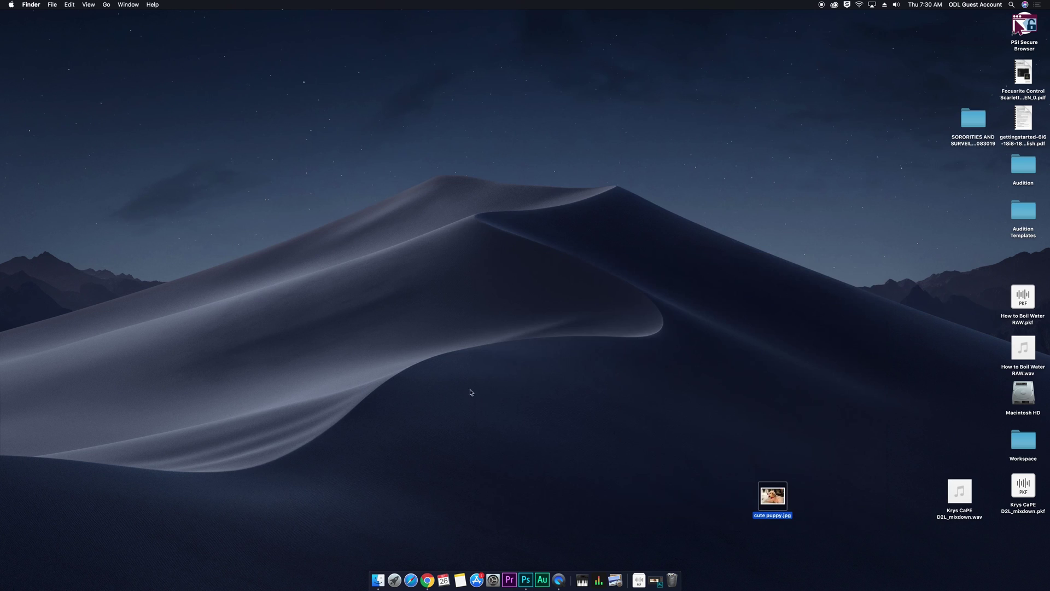
{"action": "left_click", "coordinate": [526, 581]}
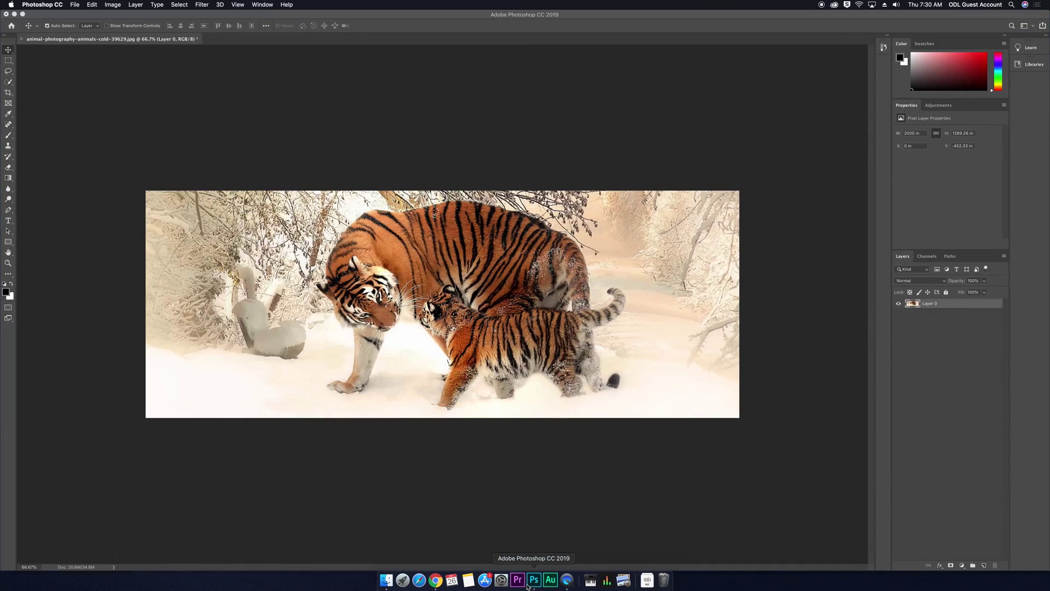
{"action": "left_click", "coordinate": [74, 4]}
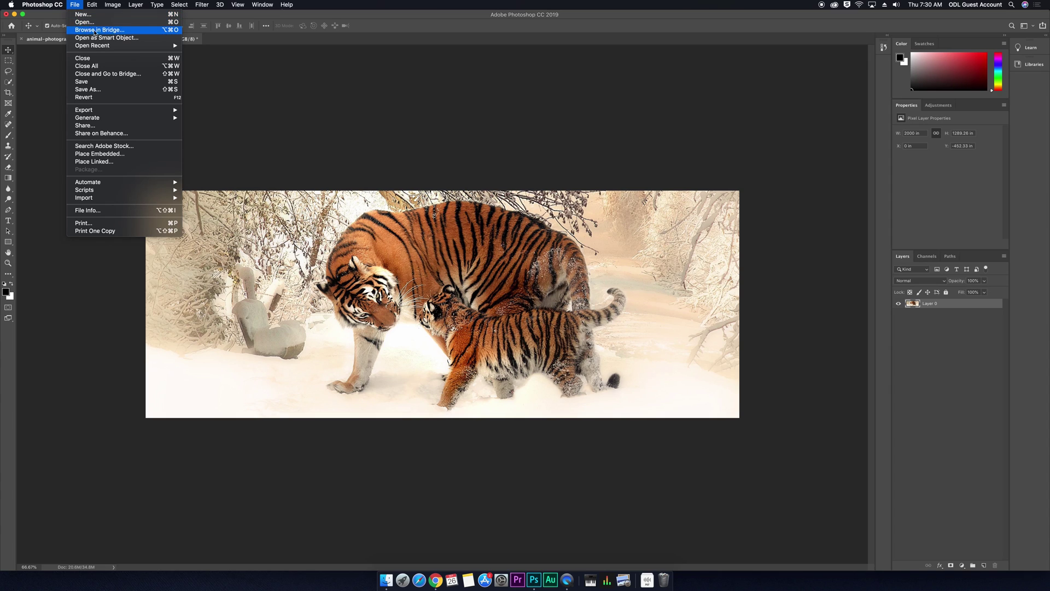
{"action": "left_click", "coordinate": [84, 22]}
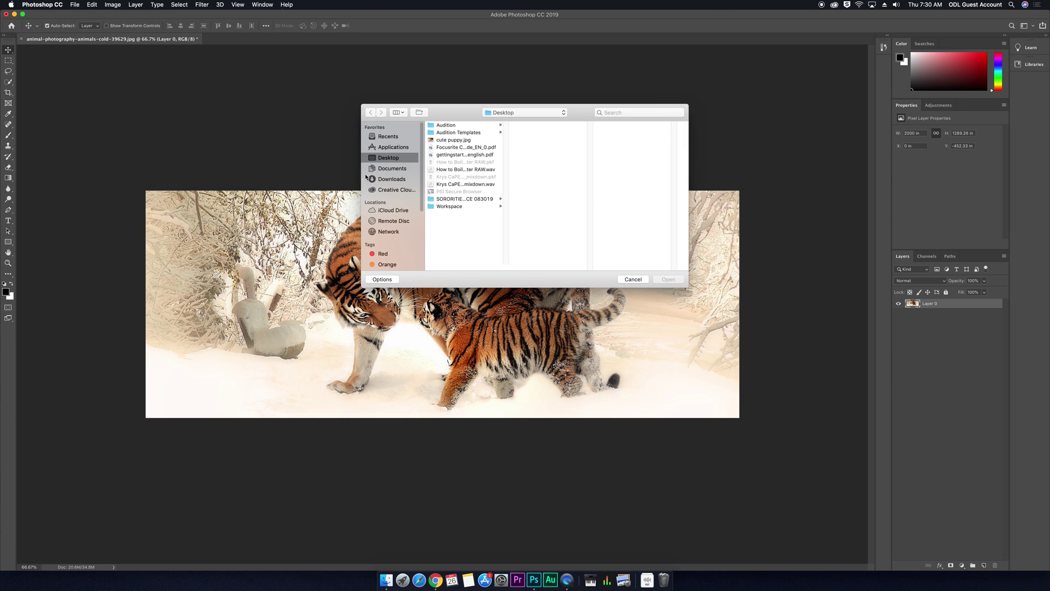
{"action": "left_click", "coordinate": [449, 141]}
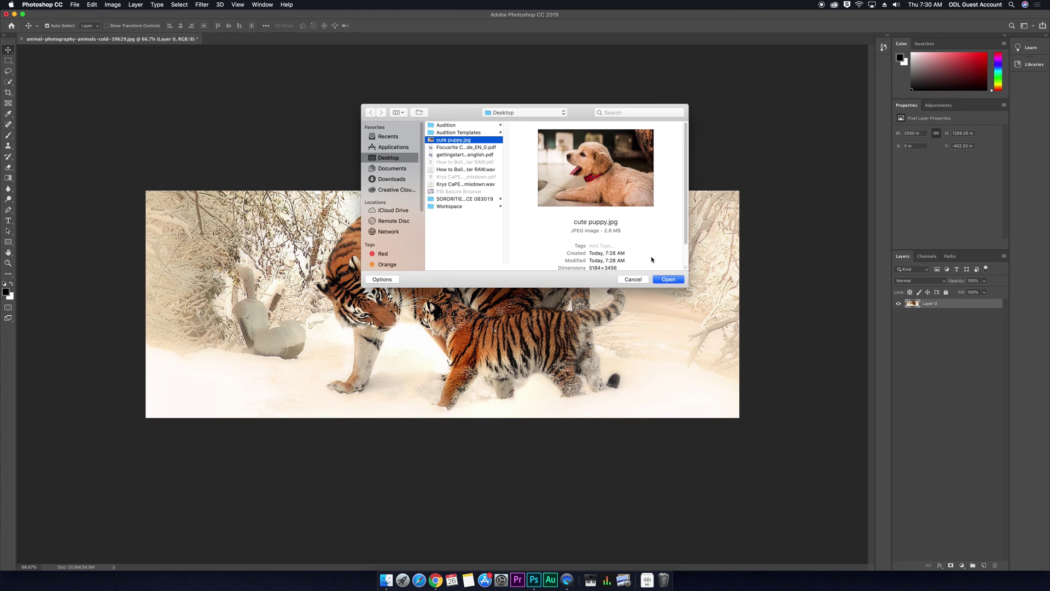
{"action": "left_click", "coordinate": [671, 283]}
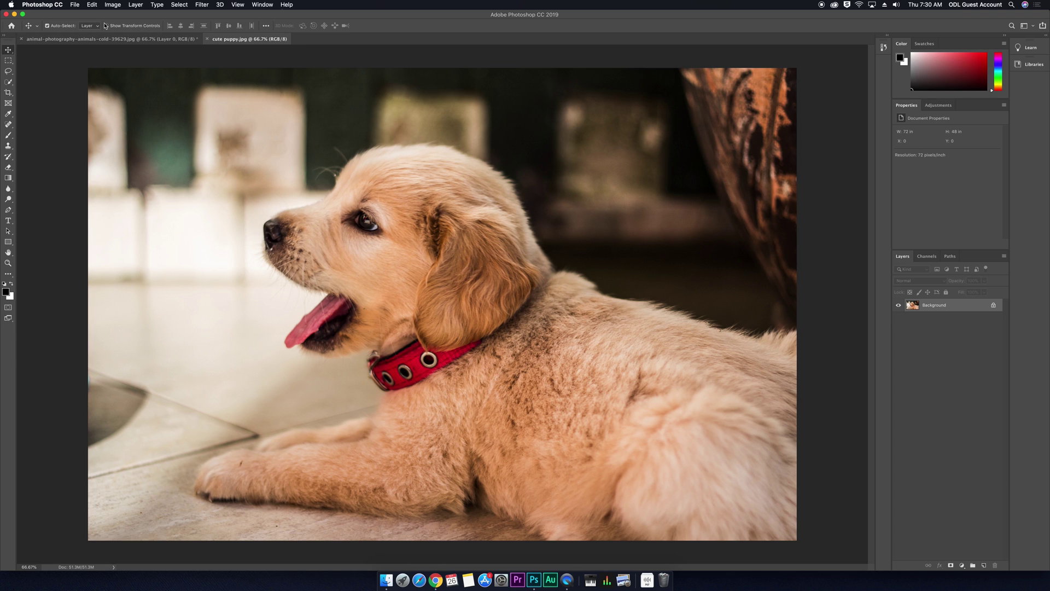
Step: Open Save for Web (Legacy) for the puppy photo and pick the JPEG Low preset at quality 10
{"action": "left_click", "coordinate": [74, 5]}
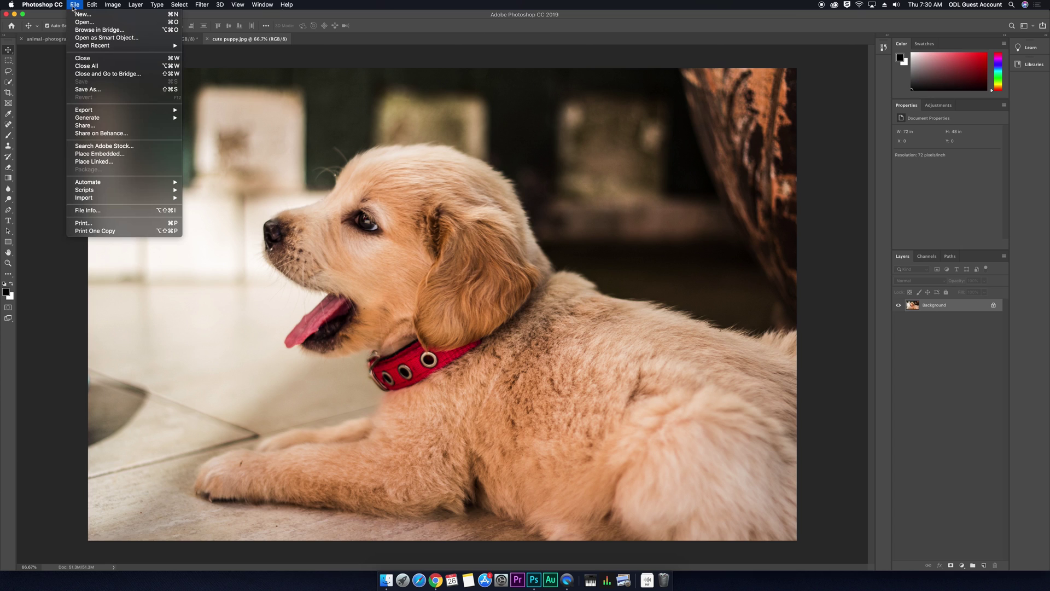
{"action": "mouse_move", "coordinate": [121, 109]}
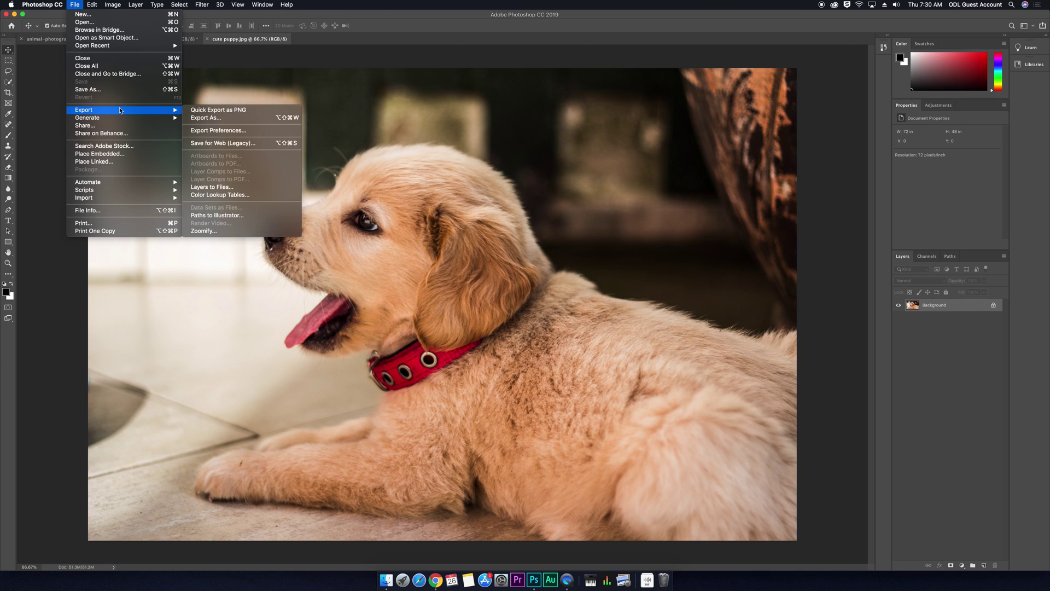
{"action": "left_click", "coordinate": [226, 144]}
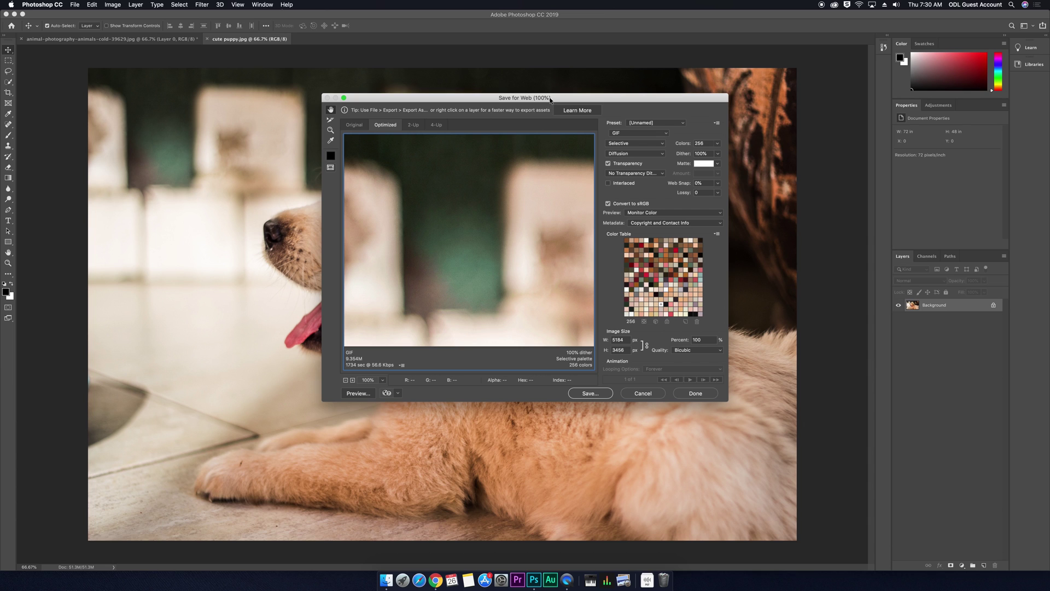
{"action": "left_click_drag", "start_coordinate": [551, 100], "coordinate": [446, 88]}
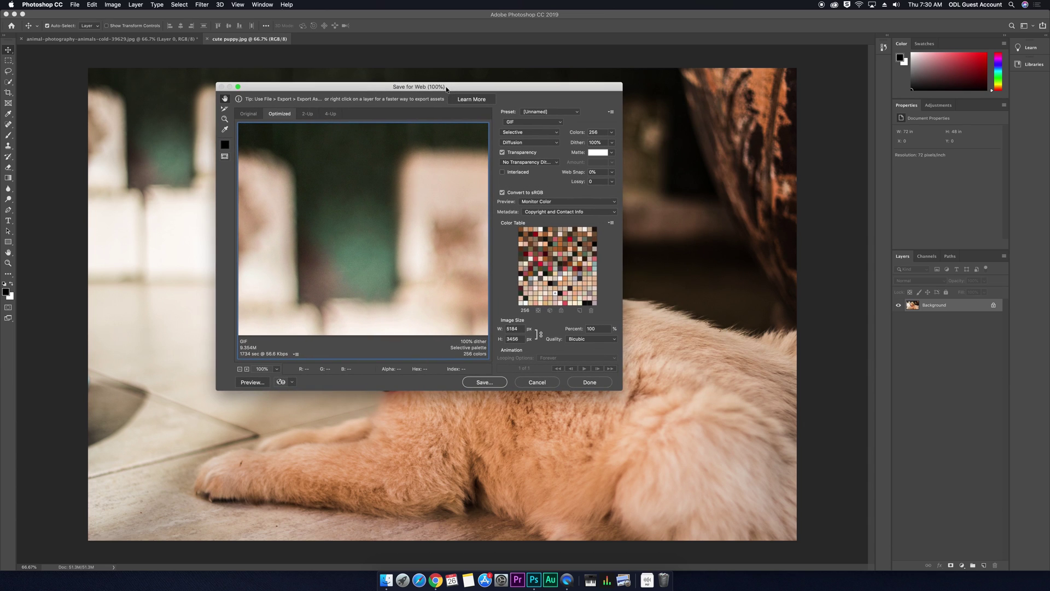
{"action": "left_click", "coordinate": [551, 112]}
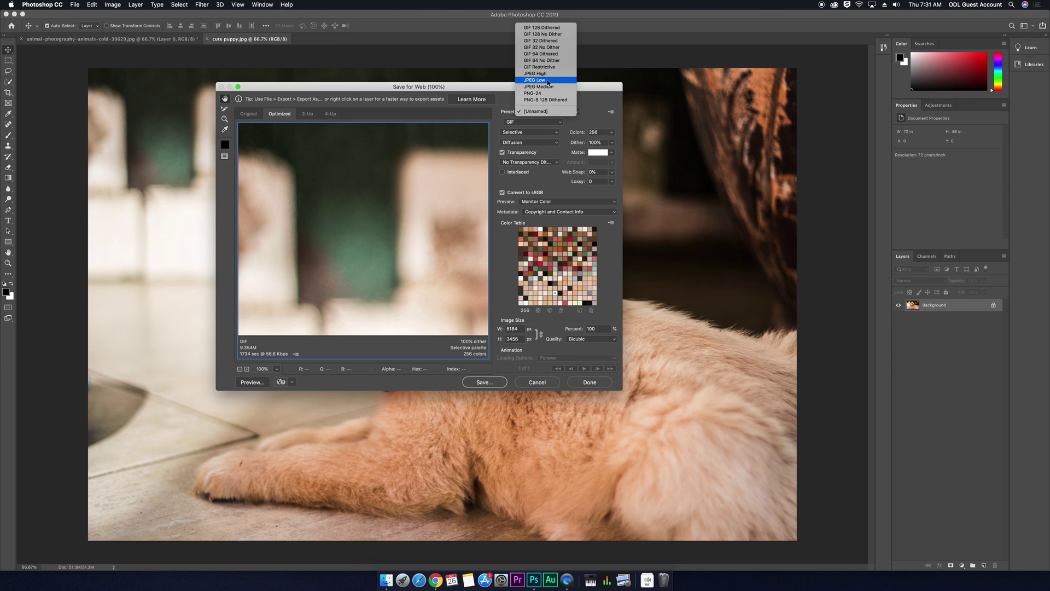
{"action": "key", "text": "Escape"}
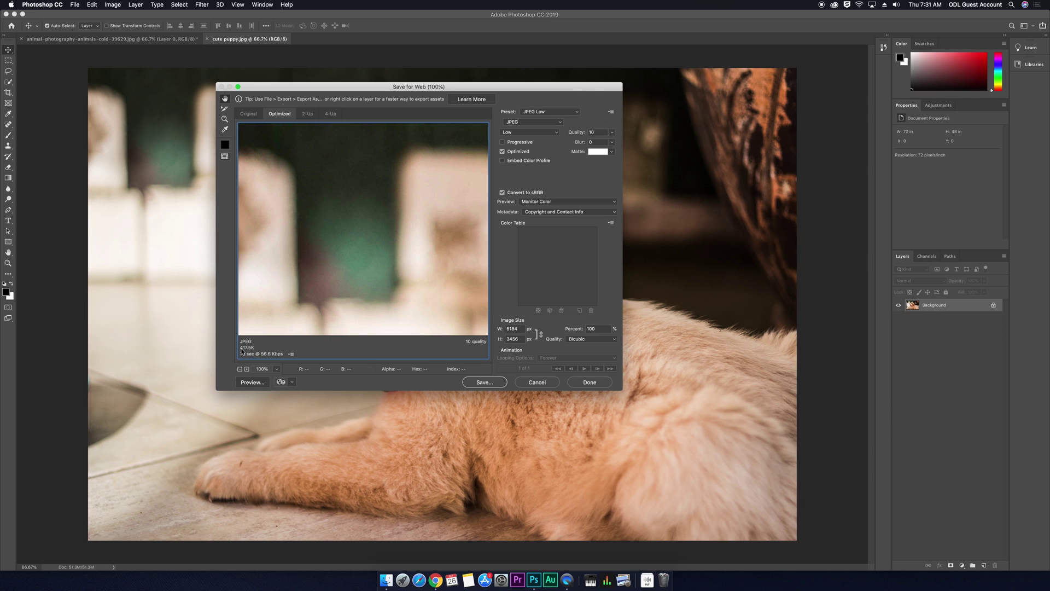
{"action": "left_click", "coordinate": [564, 112]}
{"action": "left_click", "coordinate": [547, 111]}
{"action": "left_click", "coordinate": [565, 113]}
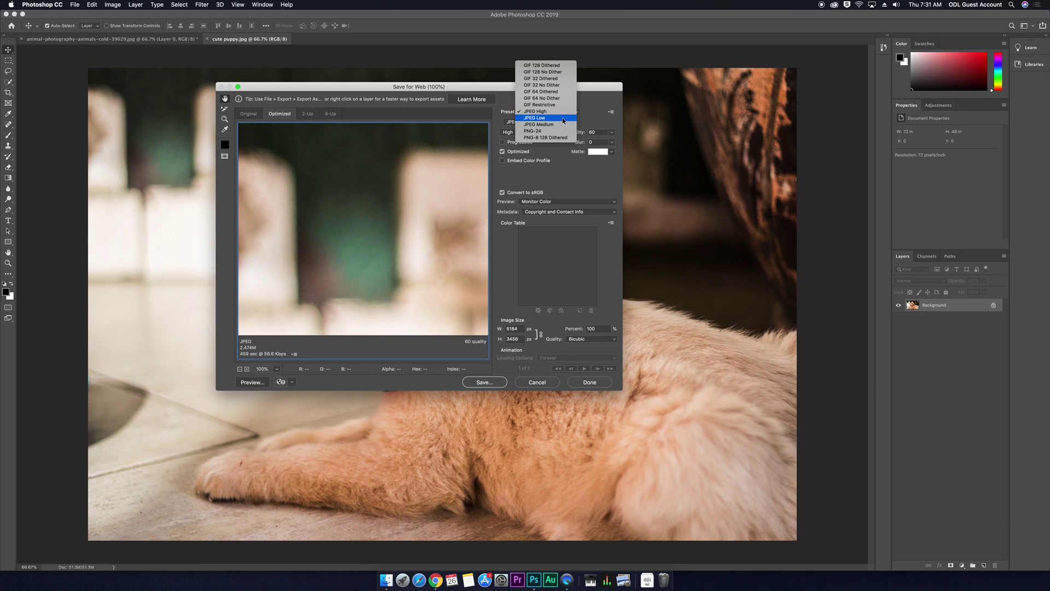
{"action": "left_click", "coordinate": [563, 118]}
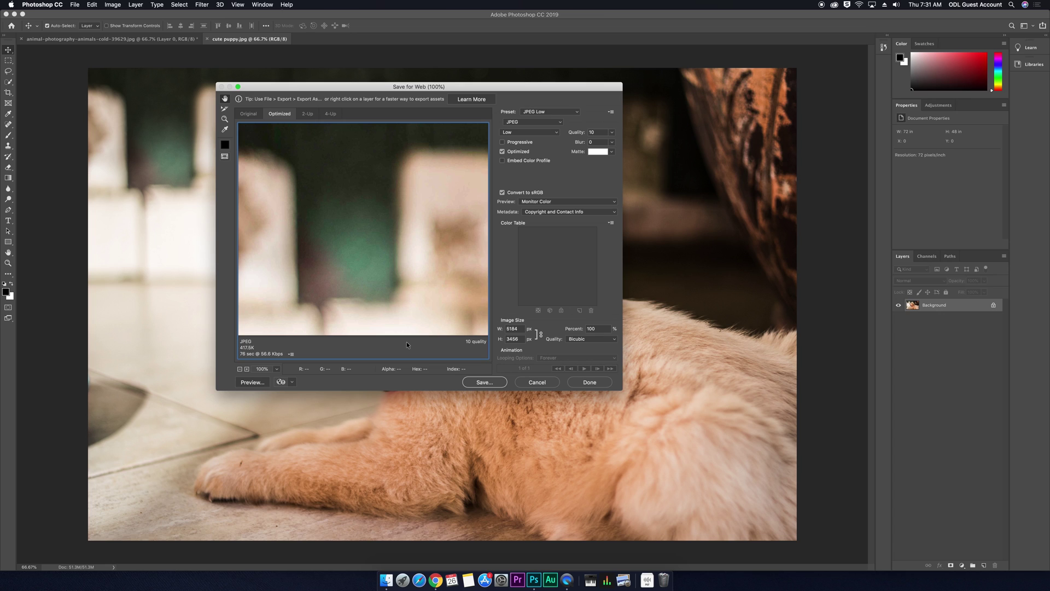
{"action": "left_click", "coordinate": [504, 329]}
Step: Save the JPEG Low export to the Desktop, appending ' for web' to the file name
{"action": "left_click", "coordinate": [475, 384]}
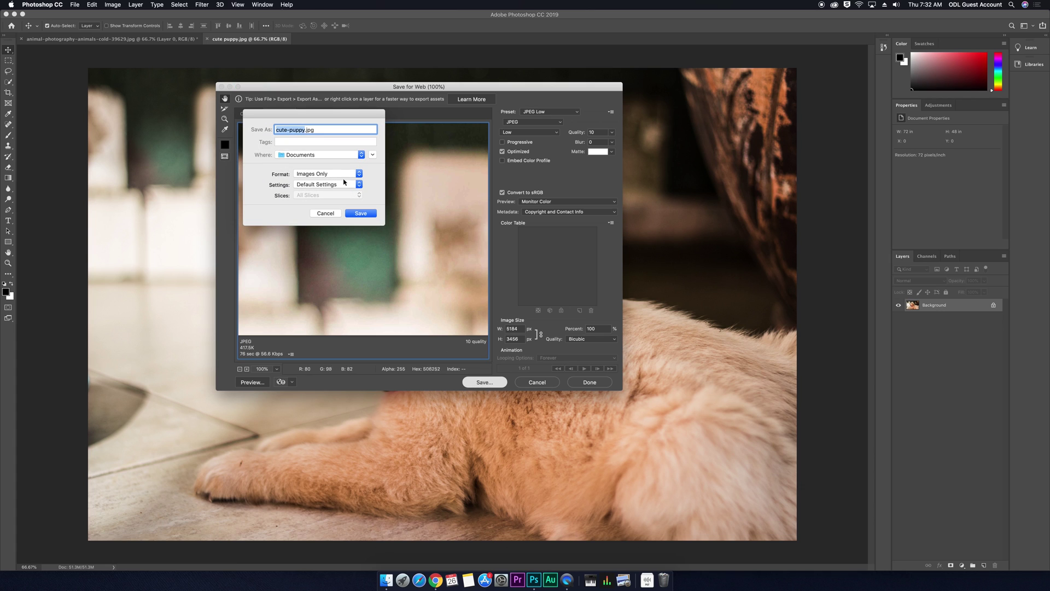
{"action": "left_click", "coordinate": [313, 157]}
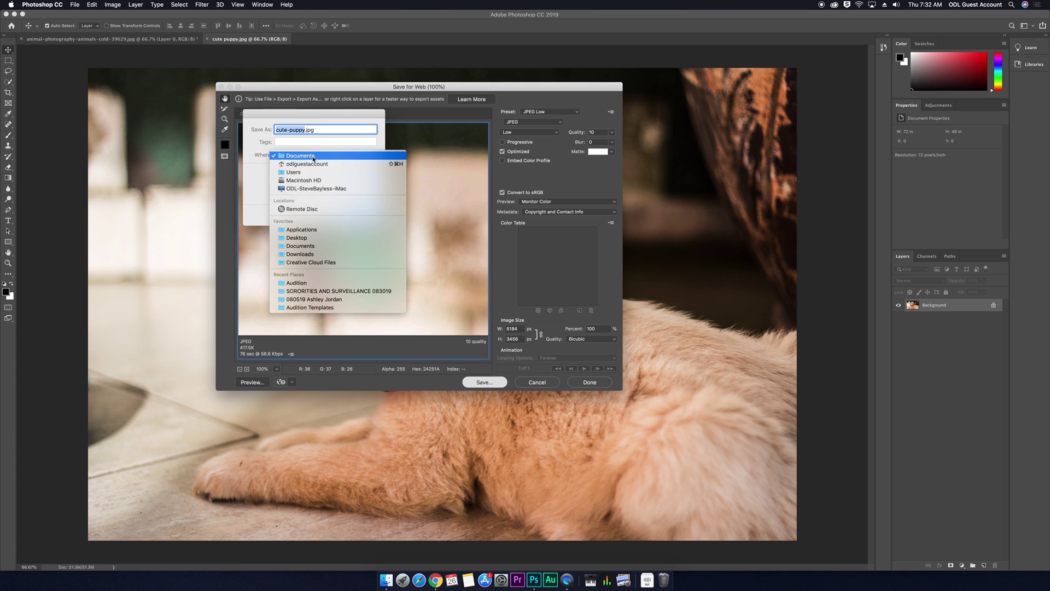
{"action": "left_click", "coordinate": [308, 238]}
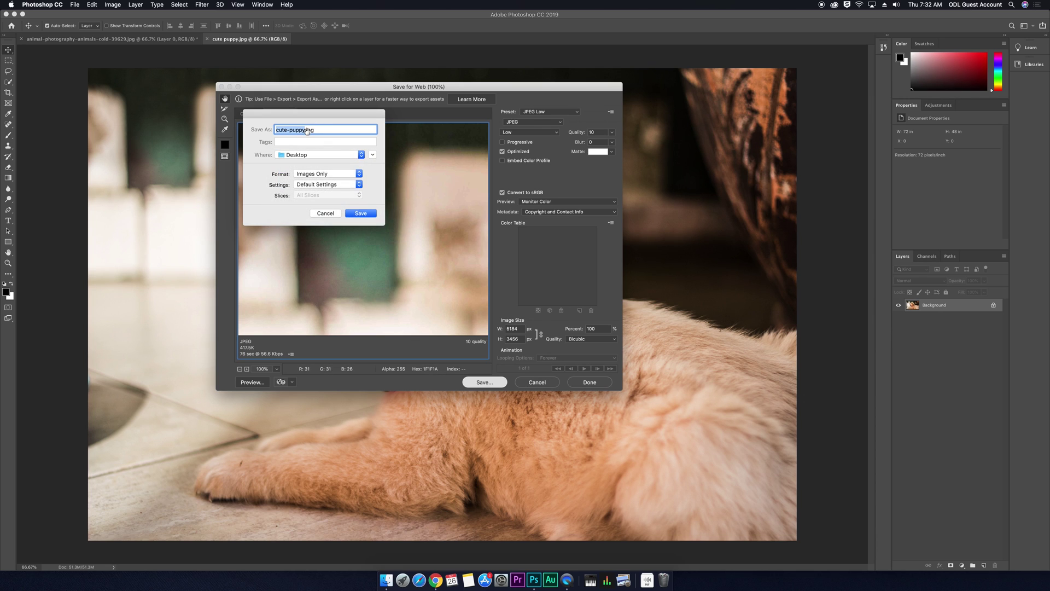
{"action": "left_click", "coordinate": [301, 130]}
{"action": "type", "text": "for web"}
{"action": "left_click", "coordinate": [360, 213]}
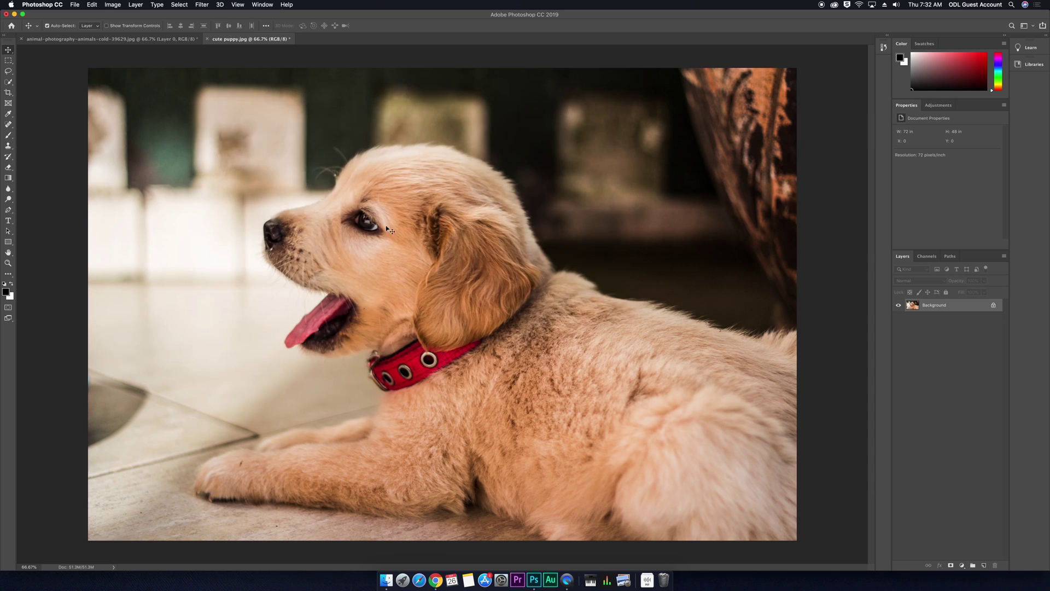
Step: Minimize Photoshop, preview cute-puppy-for-web.jpg and show its Info with the 428 KB size
{"action": "left_click", "coordinate": [14, 15]}
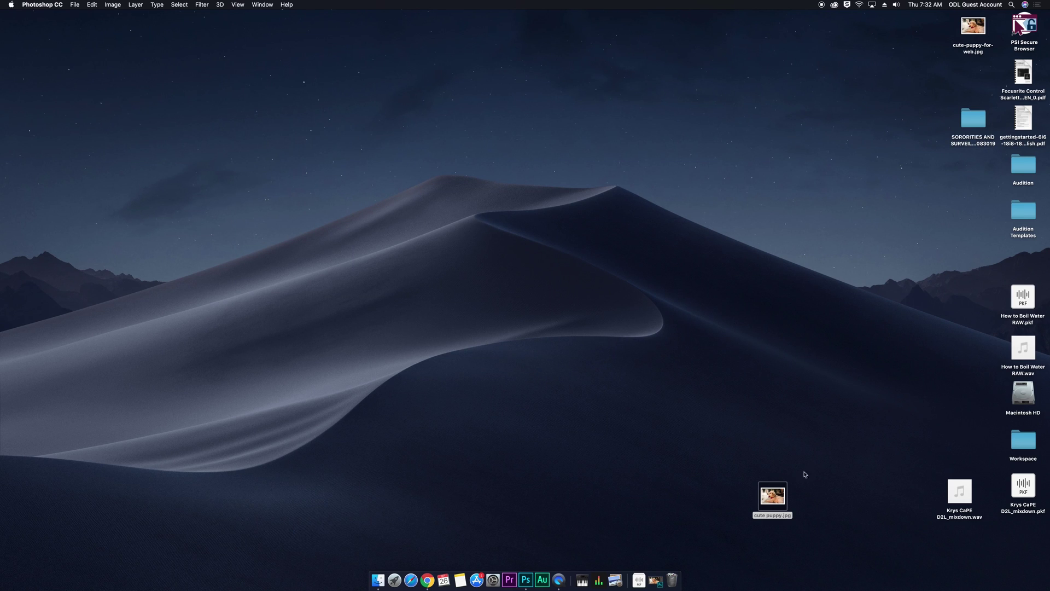
{"action": "left_click", "coordinate": [972, 34]}
{"action": "key", "text": "space"}
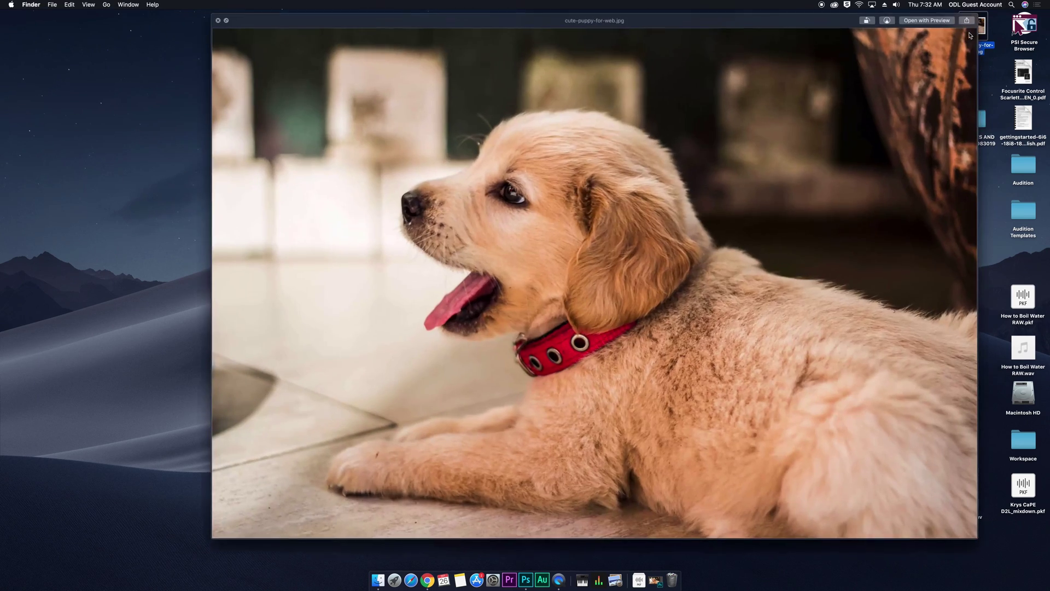
{"action": "key", "text": "space"}
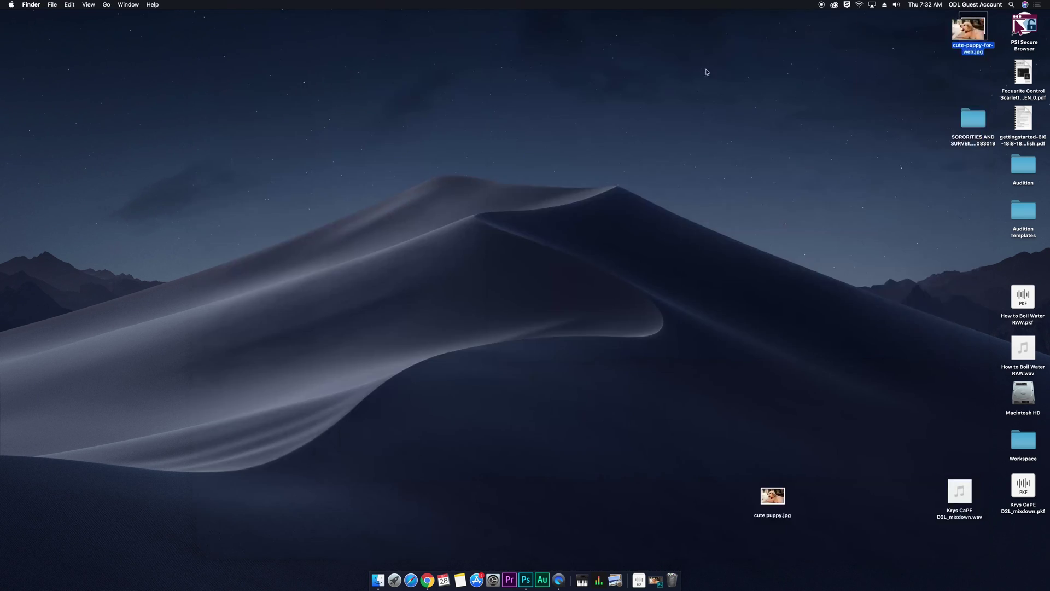
{"action": "right_click", "coordinate": [952, 39]}
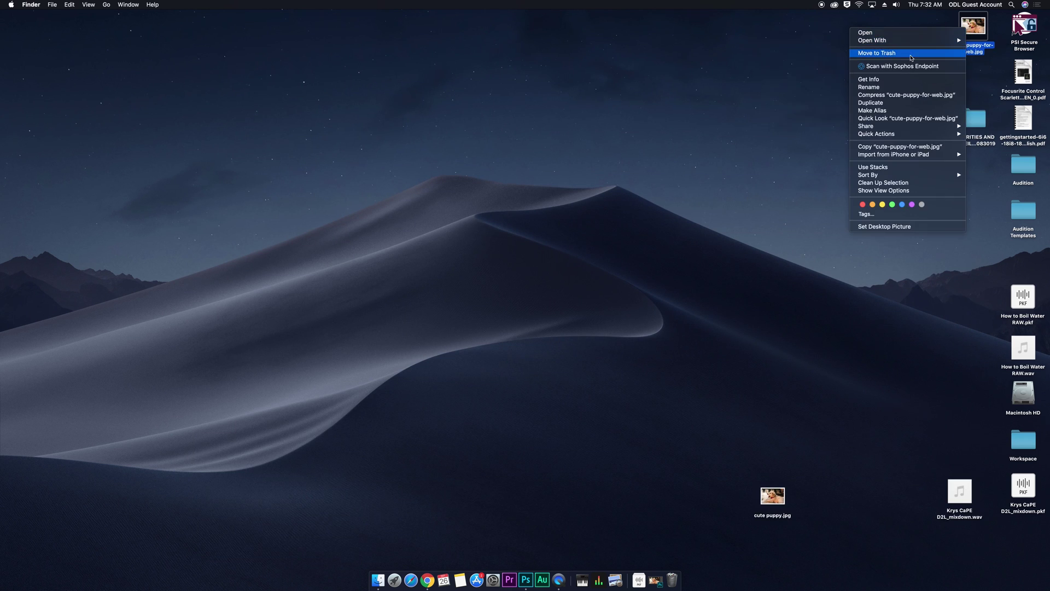
{"action": "left_click", "coordinate": [376, 126]}
{"action": "key", "text": "super+i"}
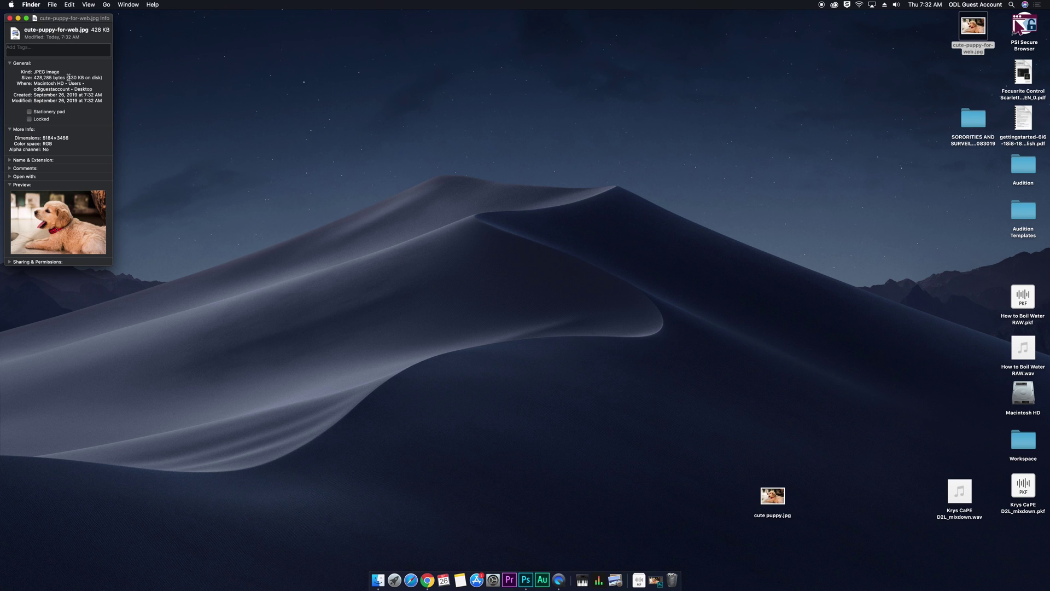
{"action": "left_click_drag", "start_coordinate": [68, 78], "coordinate": [84, 78]}
Step: Compare with the original's 2.8 MB Info, close it, and preview the web copy enlarged
{"action": "right_click", "coordinate": [767, 493]}
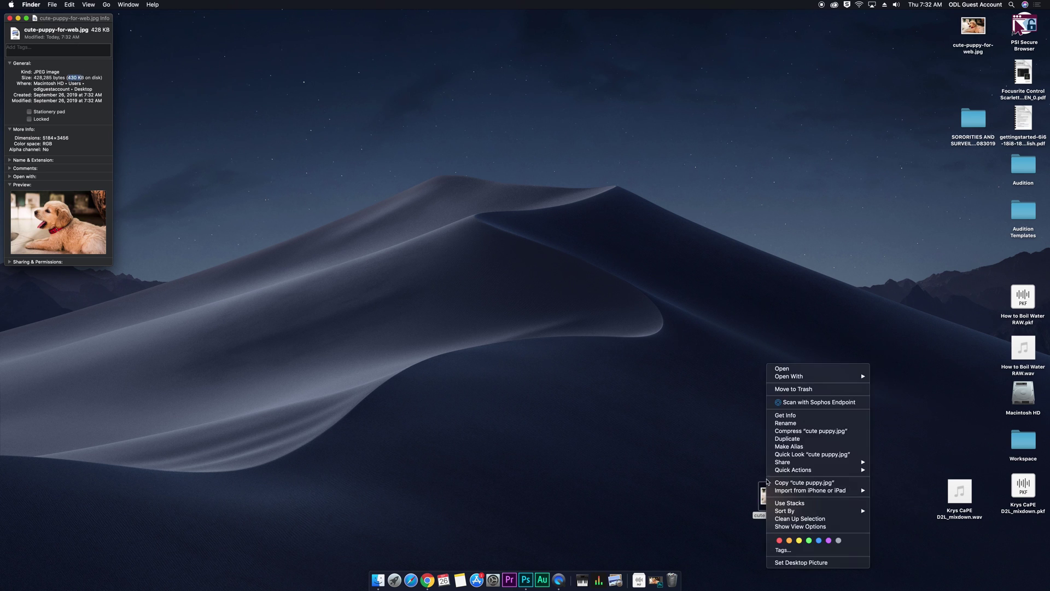
{"action": "left_click", "coordinate": [802, 416]}
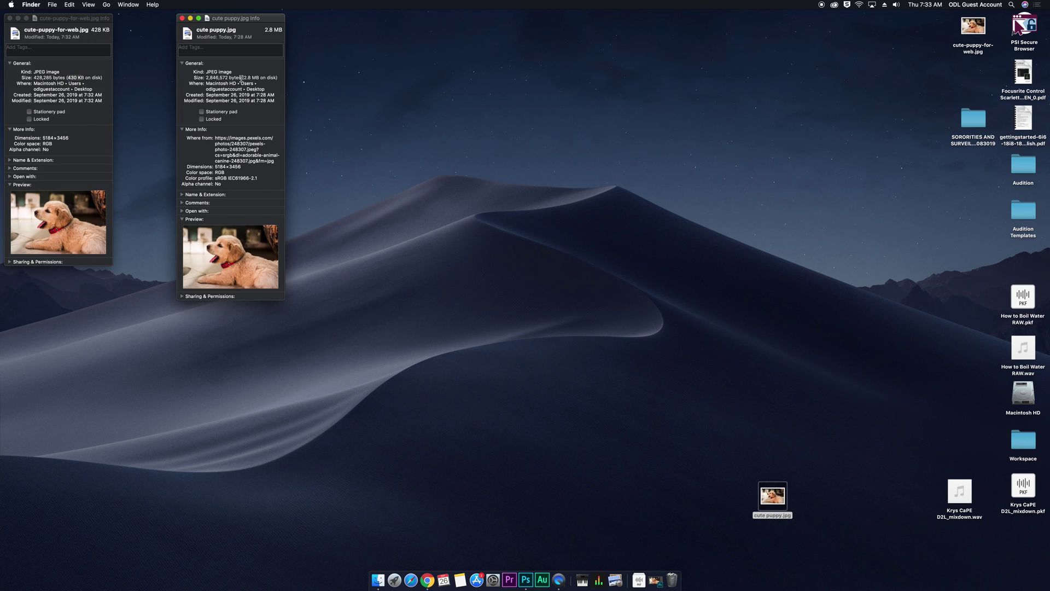
{"action": "left_click", "coordinate": [91, 77]}
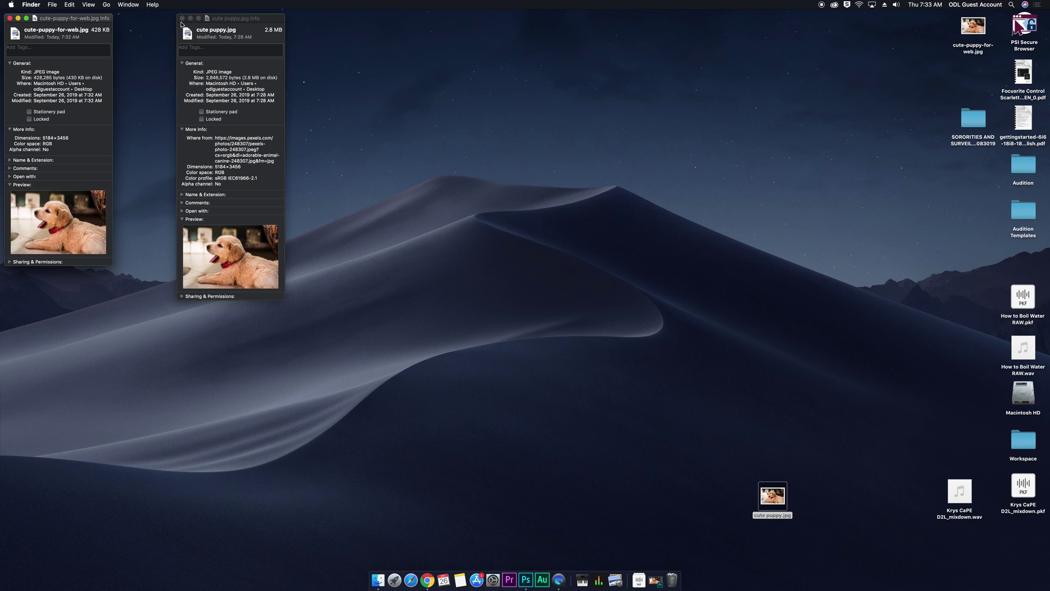
{"action": "left_click", "coordinate": [183, 19]}
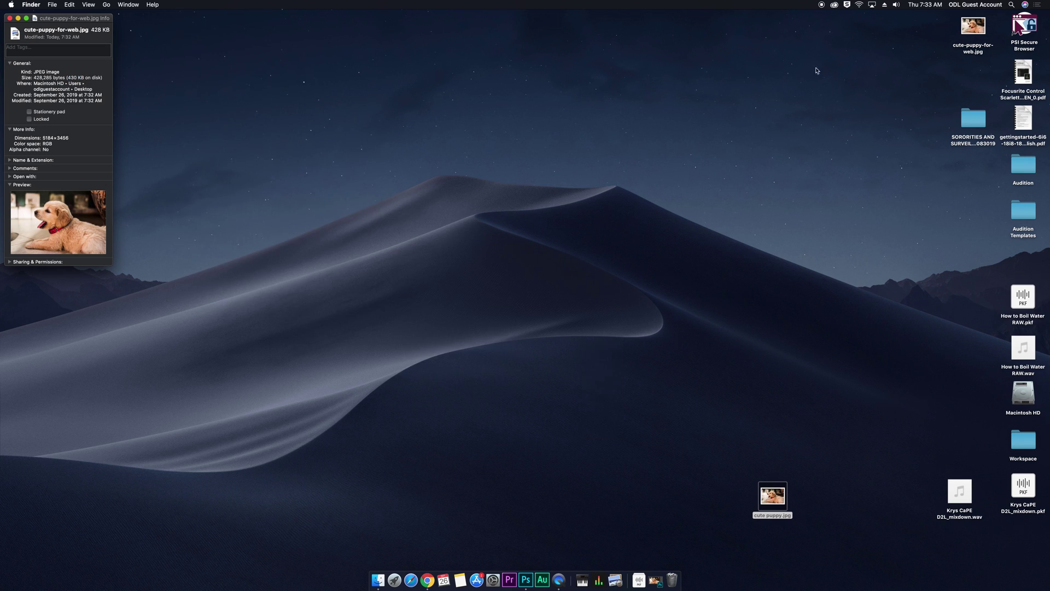
{"action": "left_click", "coordinate": [977, 33]}
{"action": "key", "text": "space"}
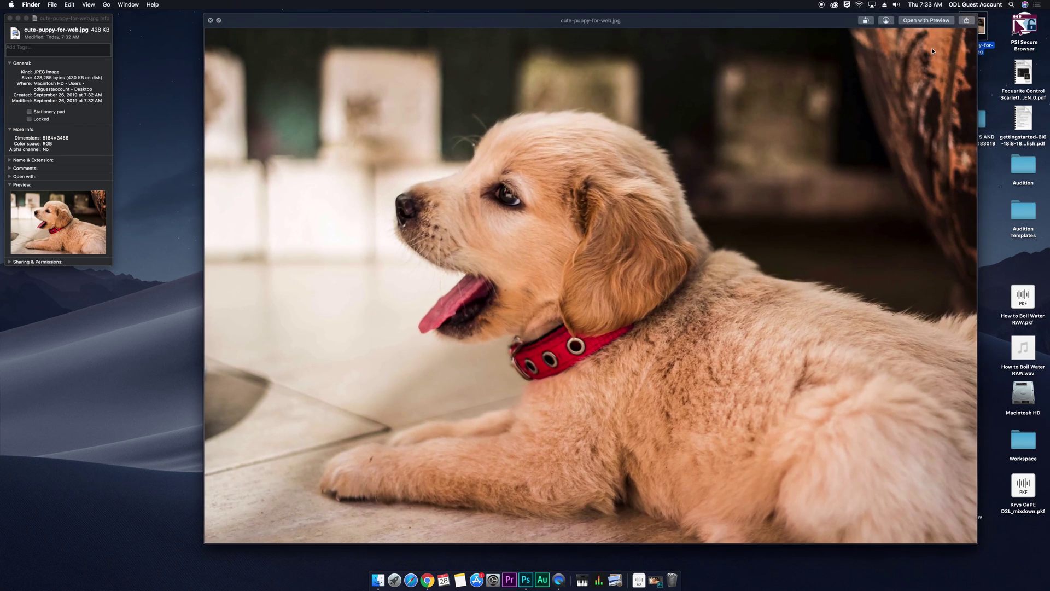